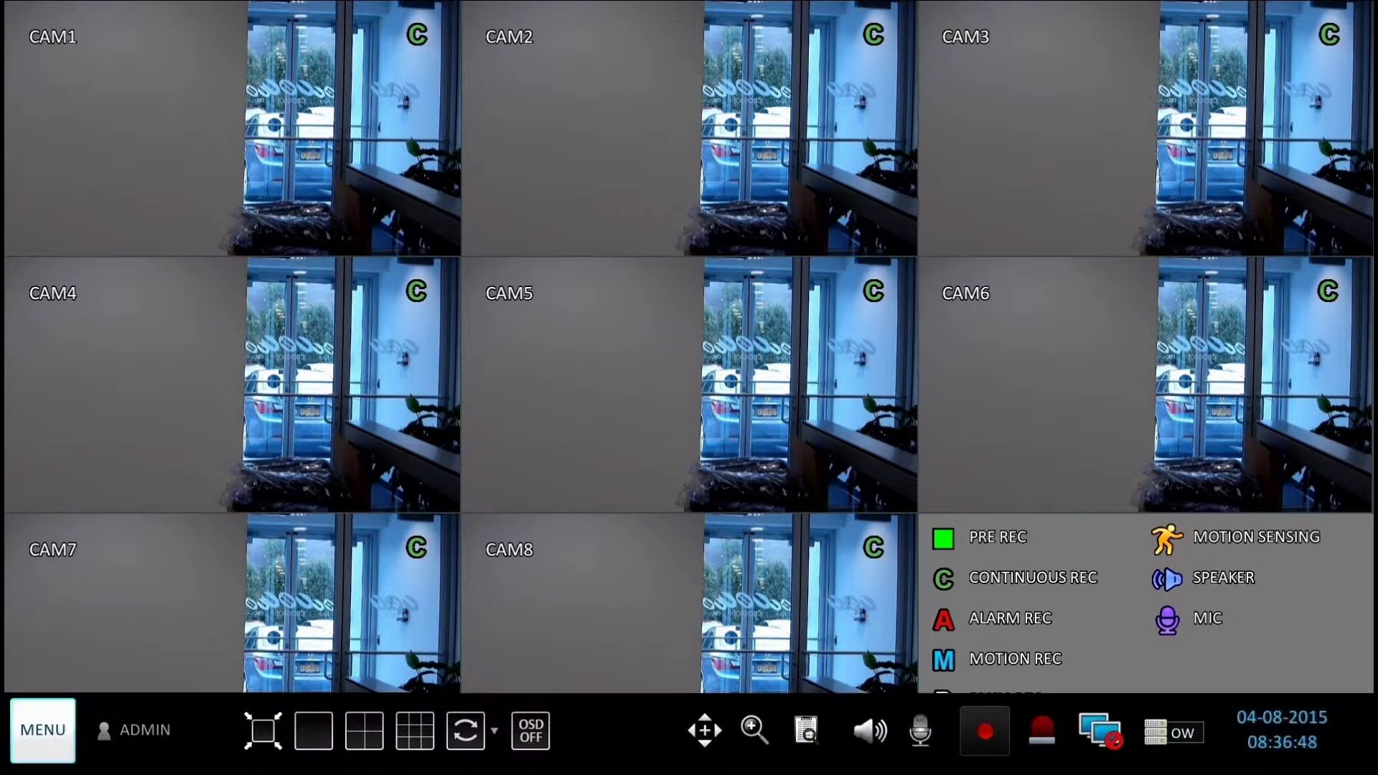
- Open the archiving screen, entering the account password in the password check
click(42, 731)
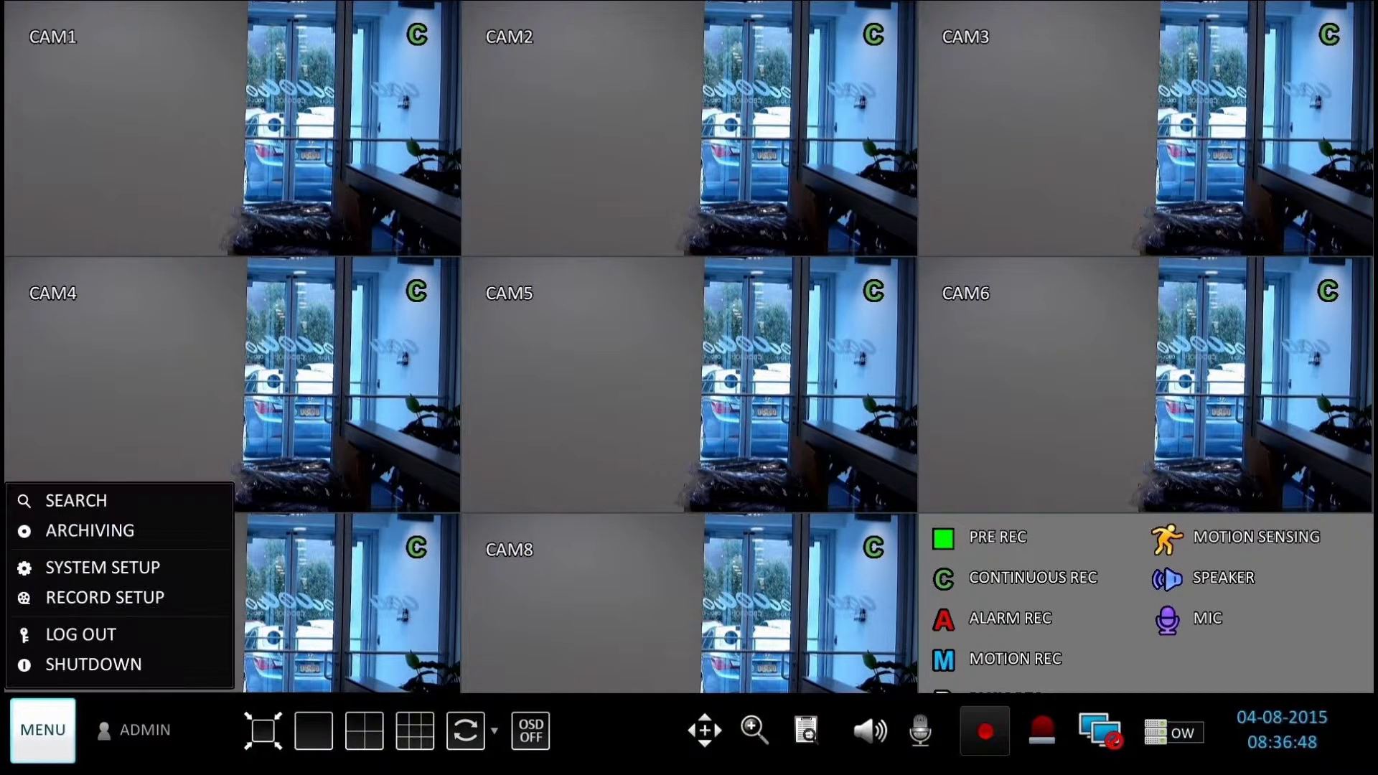
click(89, 531)
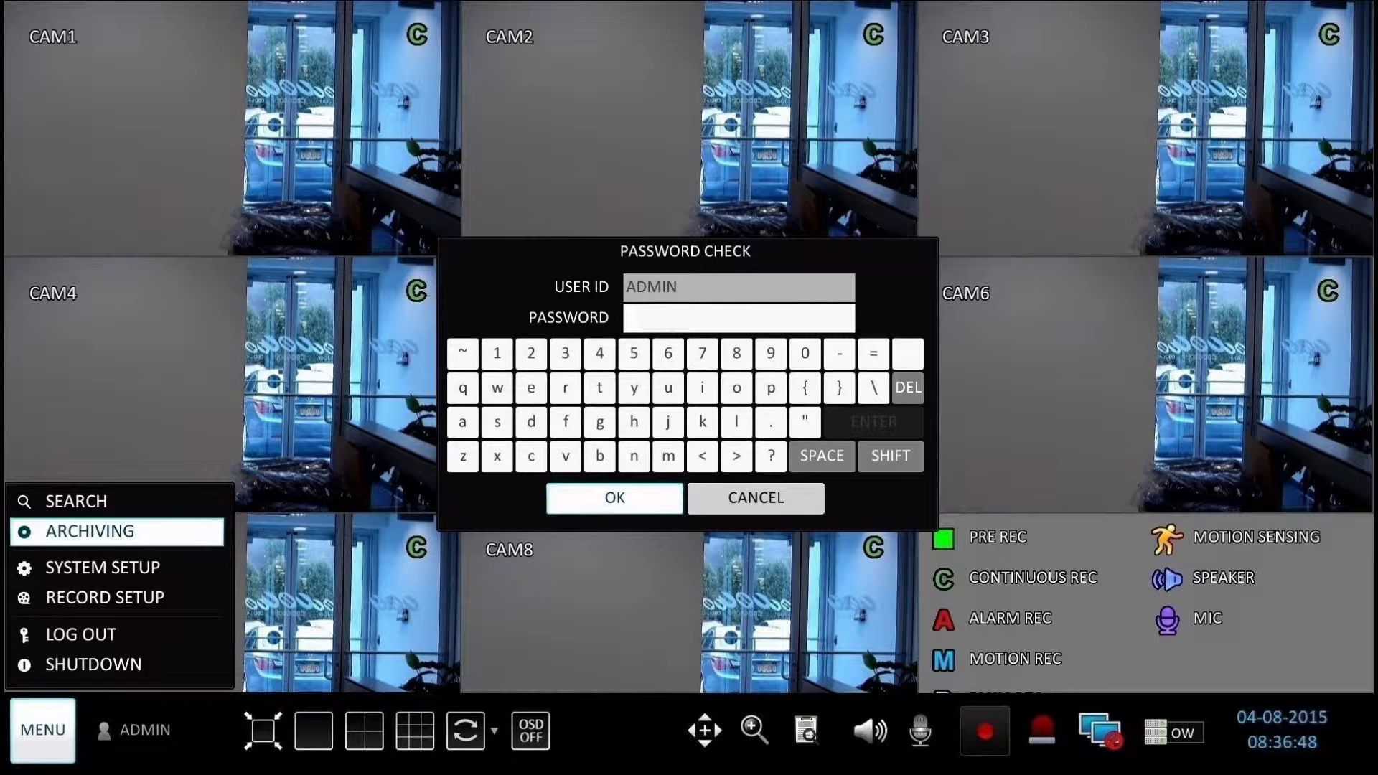
click(497, 354)
click(531, 354)
click(565, 354)
click(599, 354)
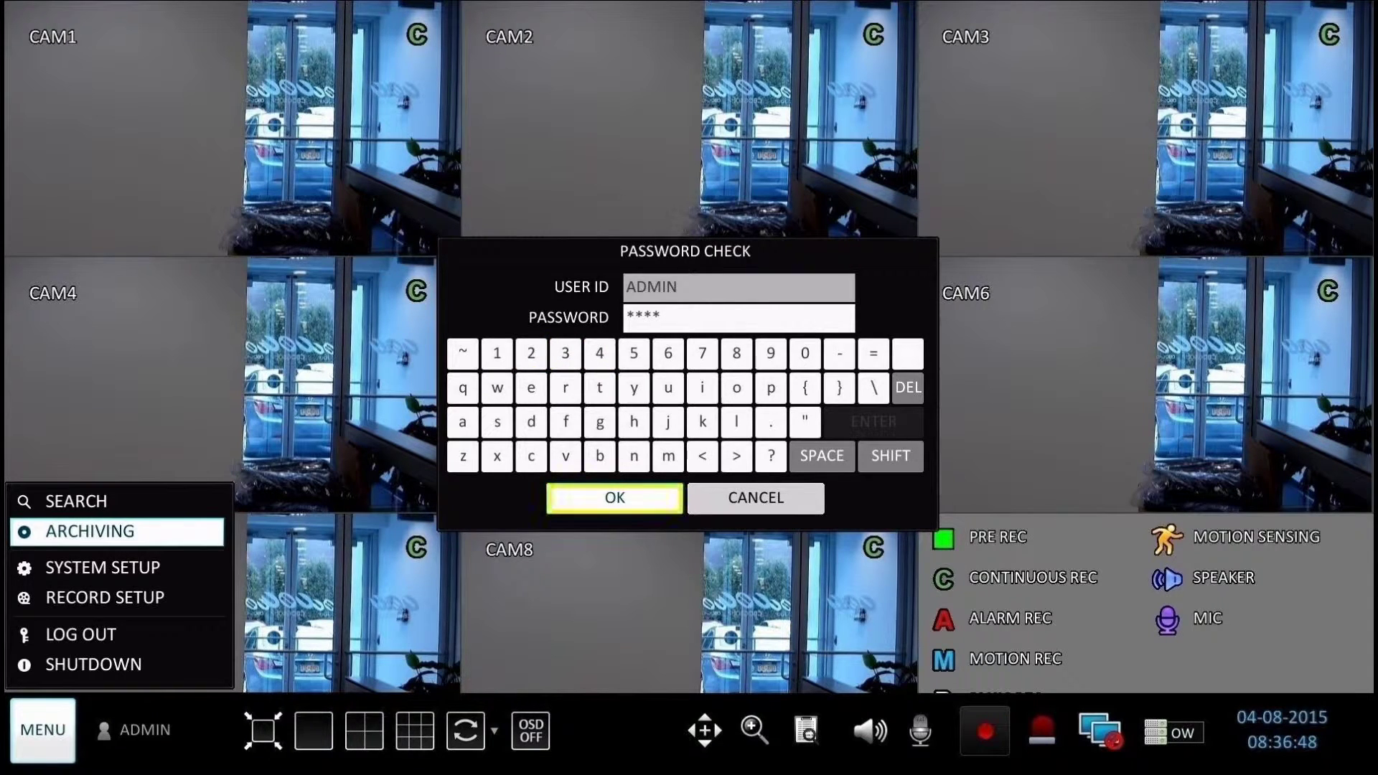
key(Return)
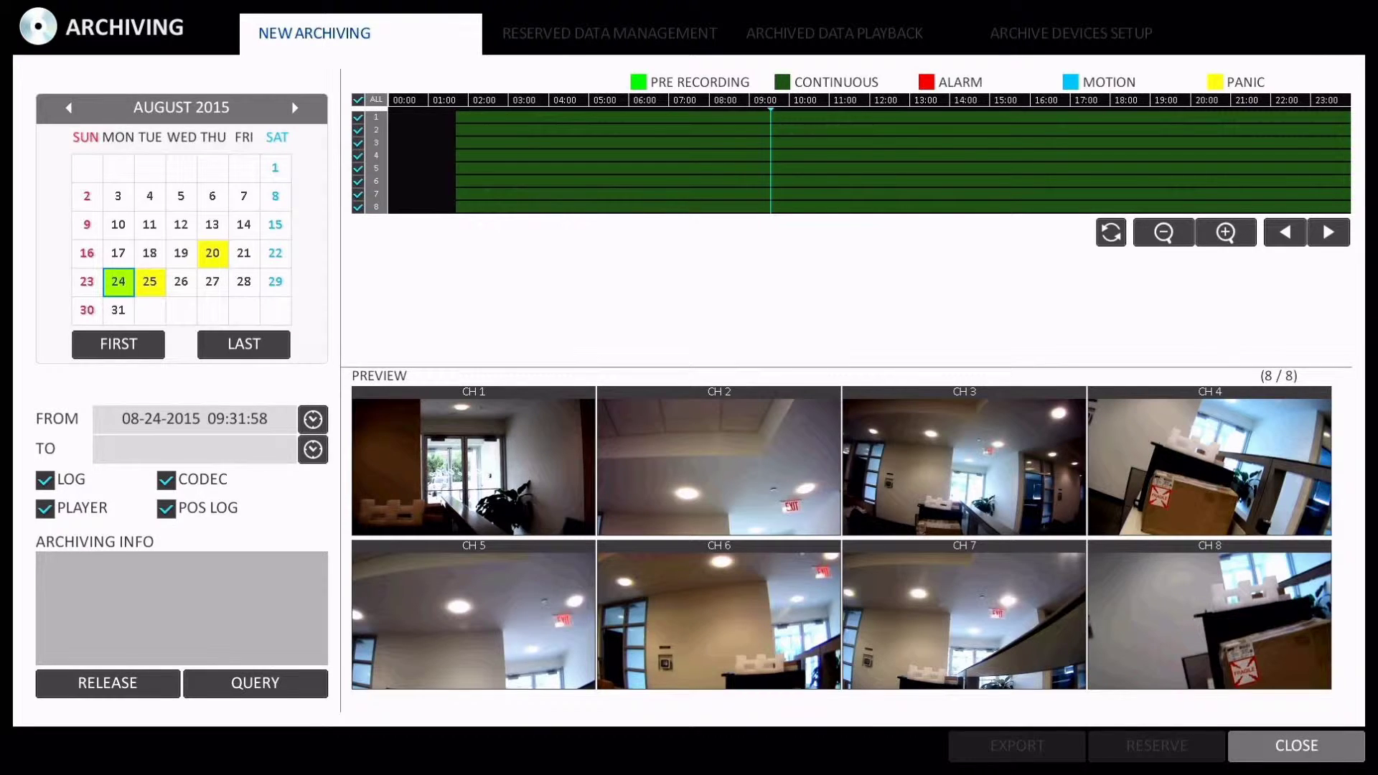
- Look through the reserved data management, archived data playback and archive devices setup pages, and return to reserved data management
click(609, 34)
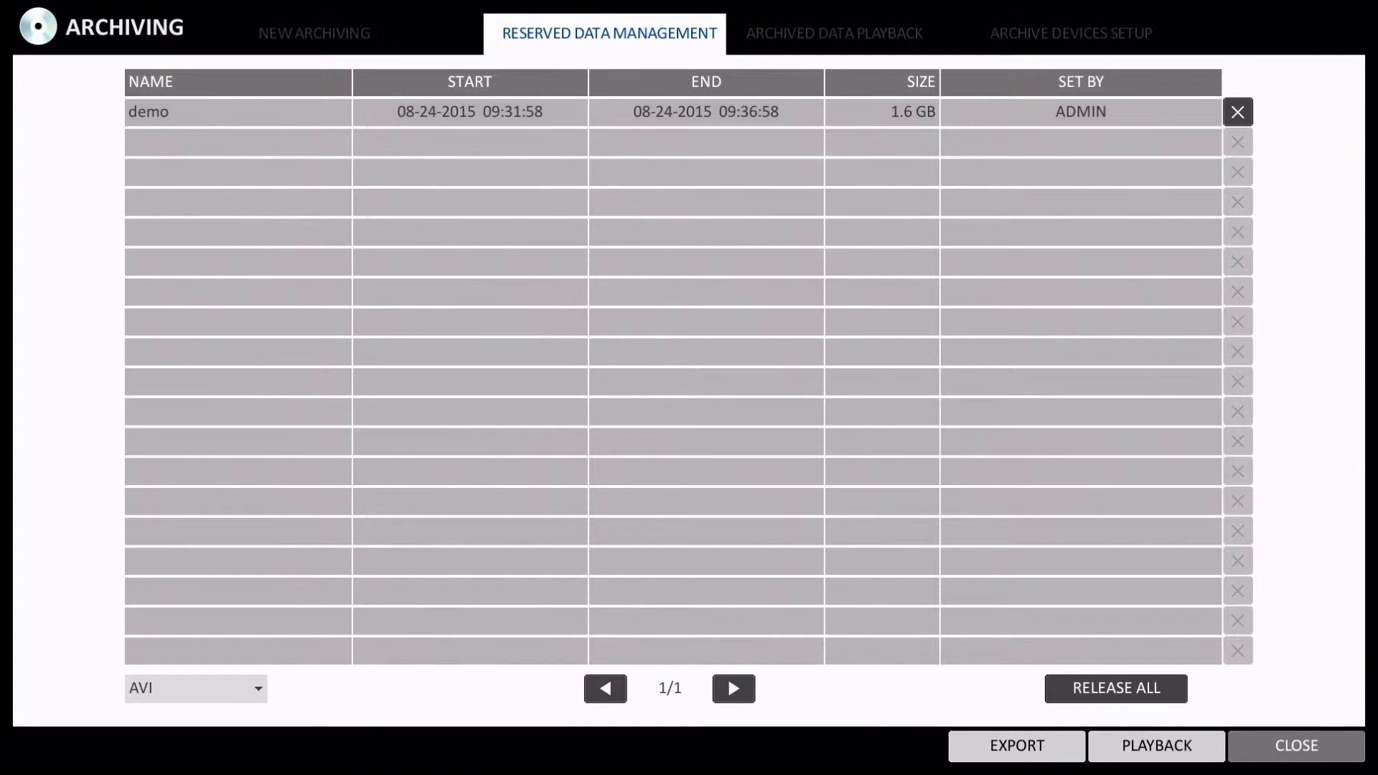
click(835, 34)
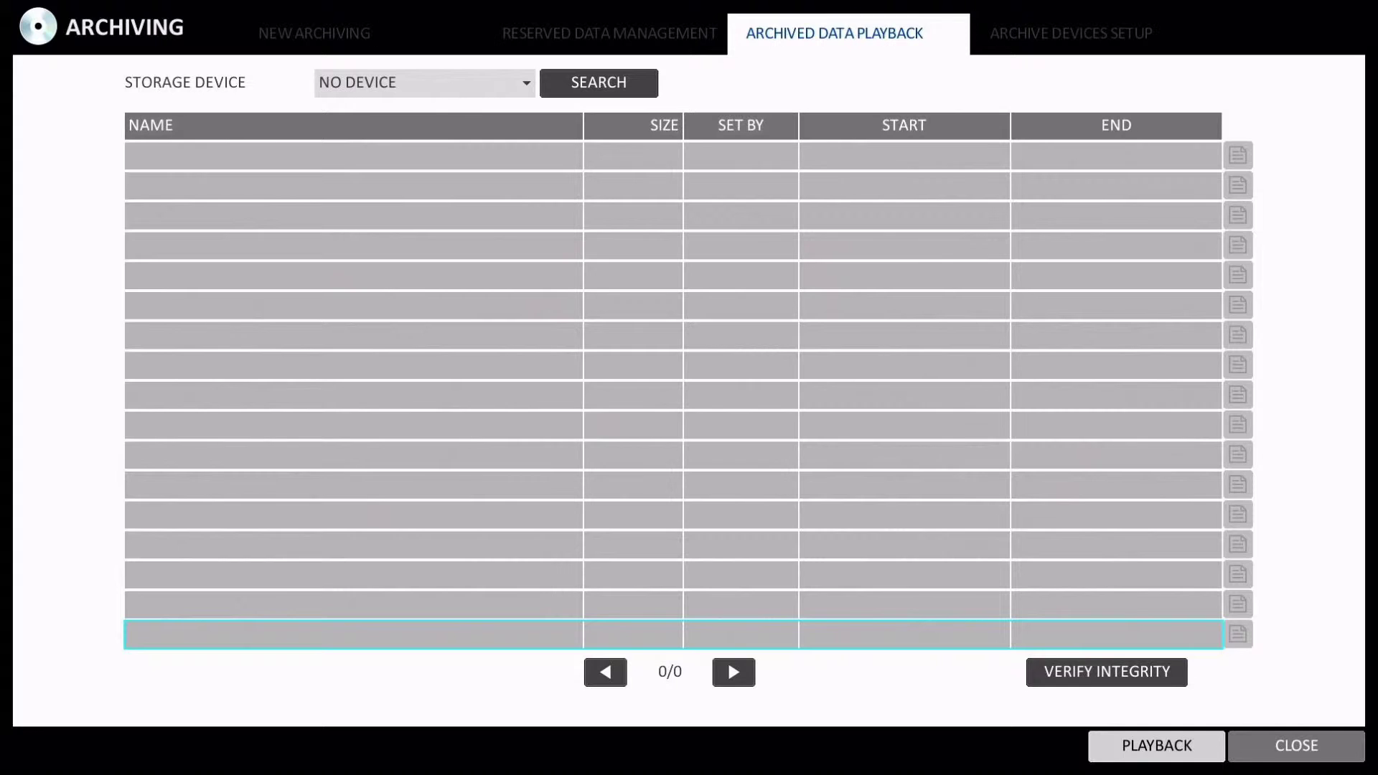
click(1071, 34)
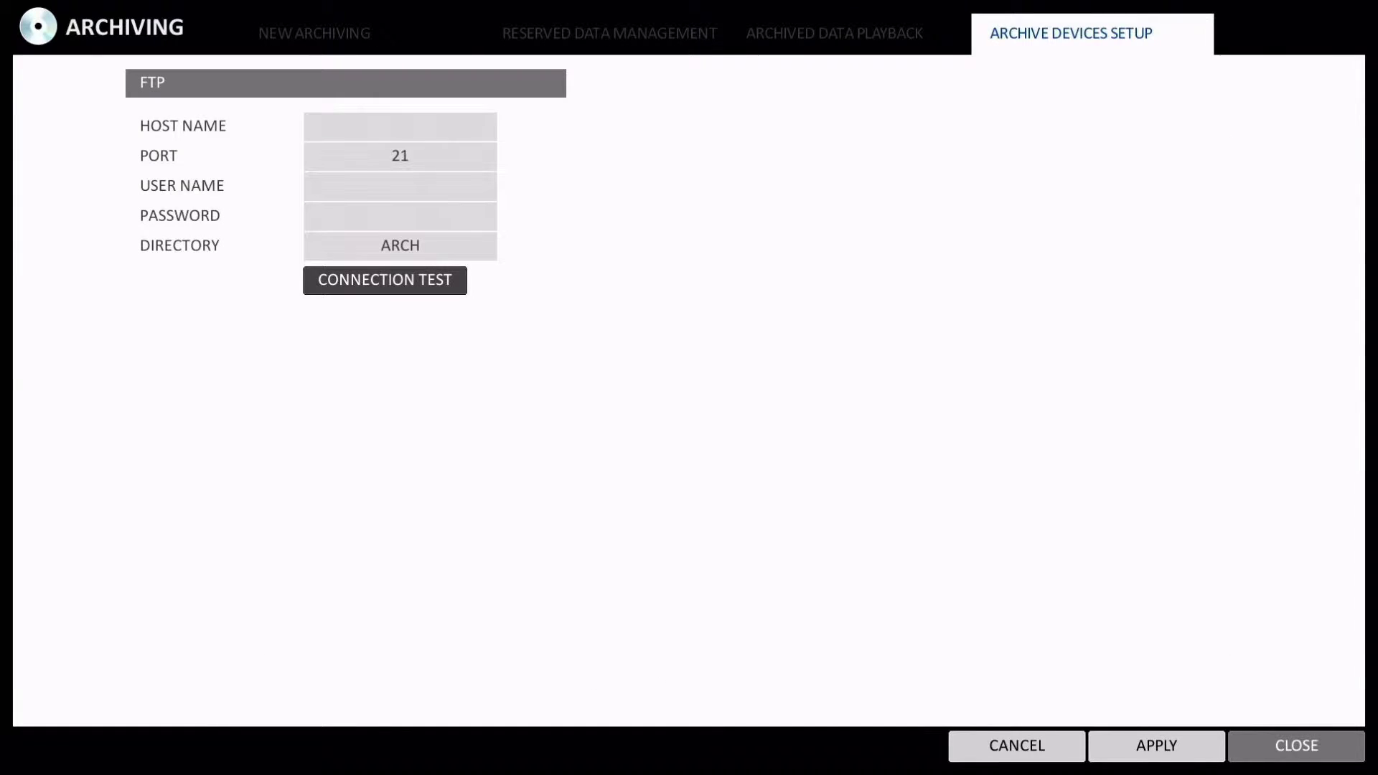
click(610, 33)
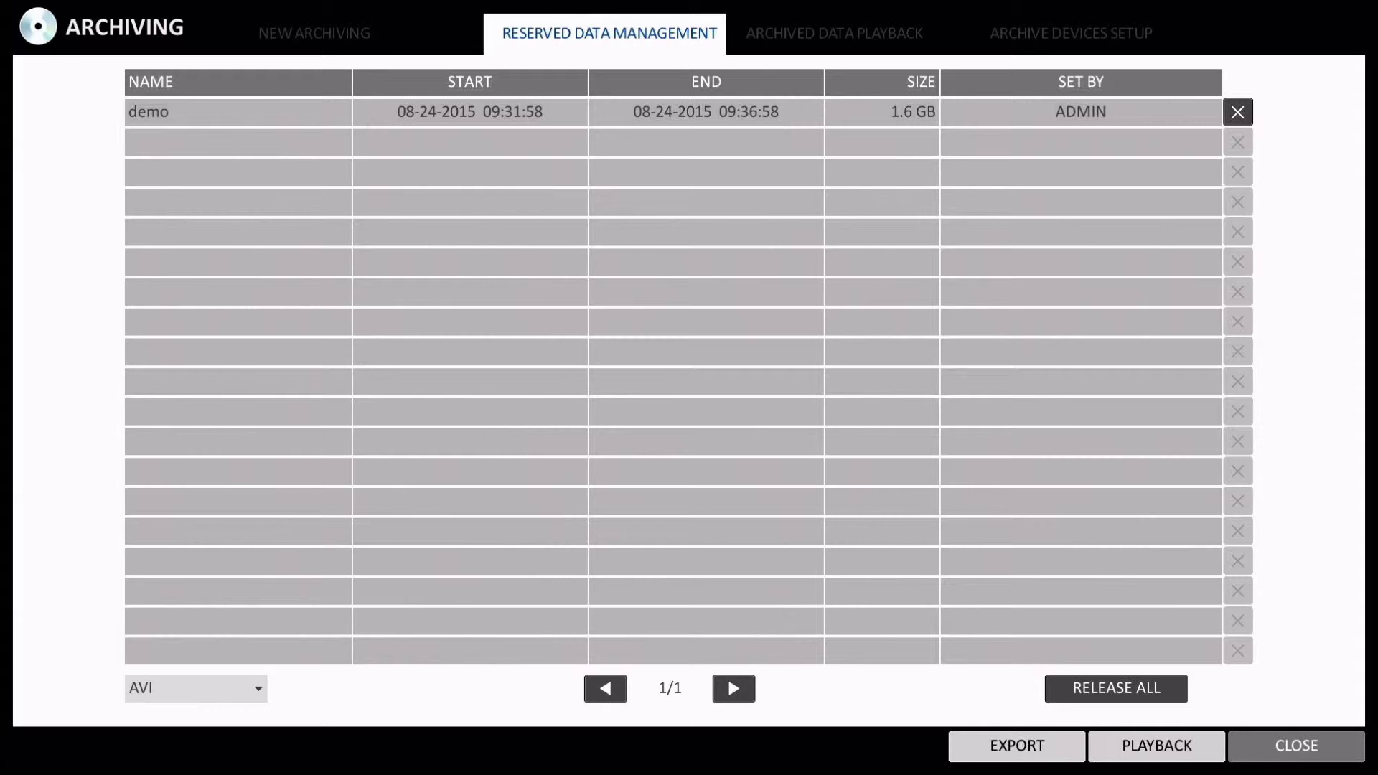
- Select the demo reservation and review its start, end, size and set-by details
click(673, 112)
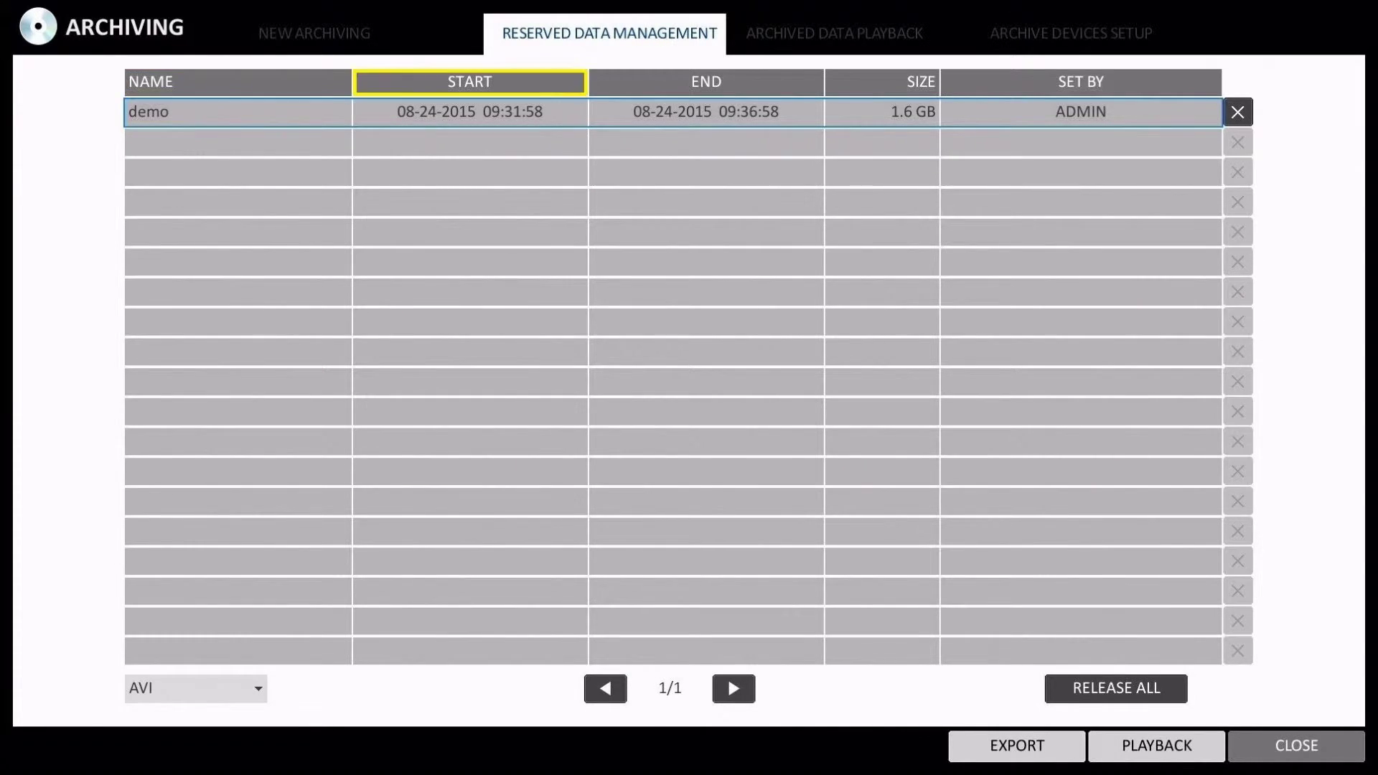
key(Right)
key(Right)
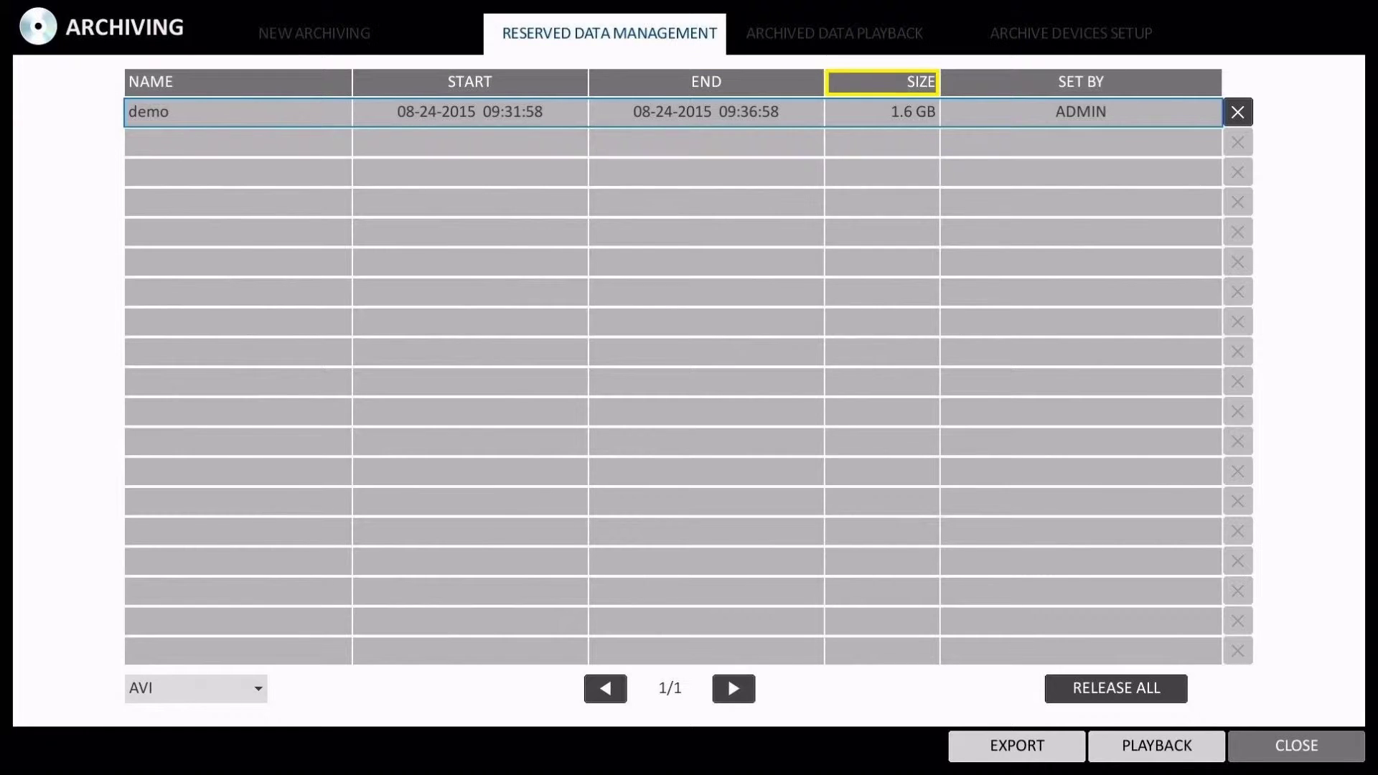
key(Right)
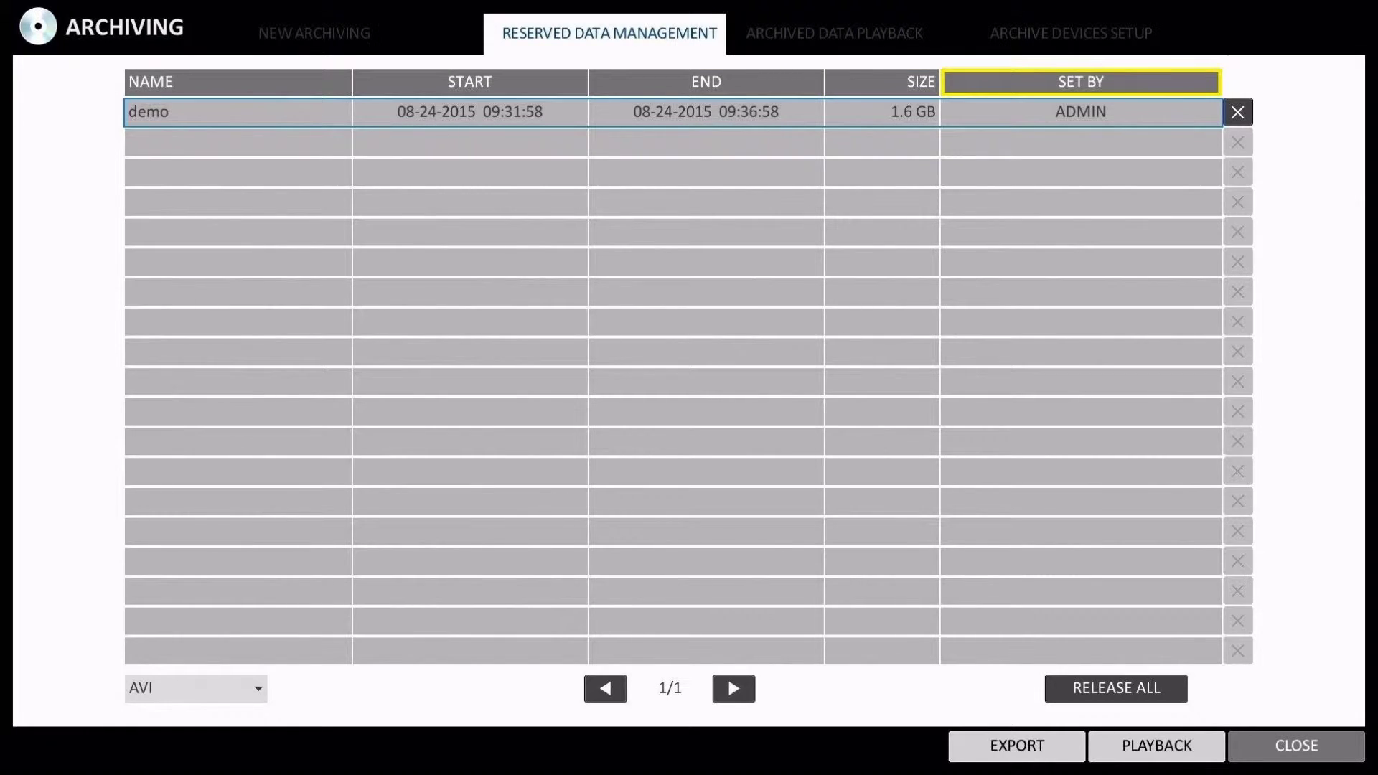
key(Right)
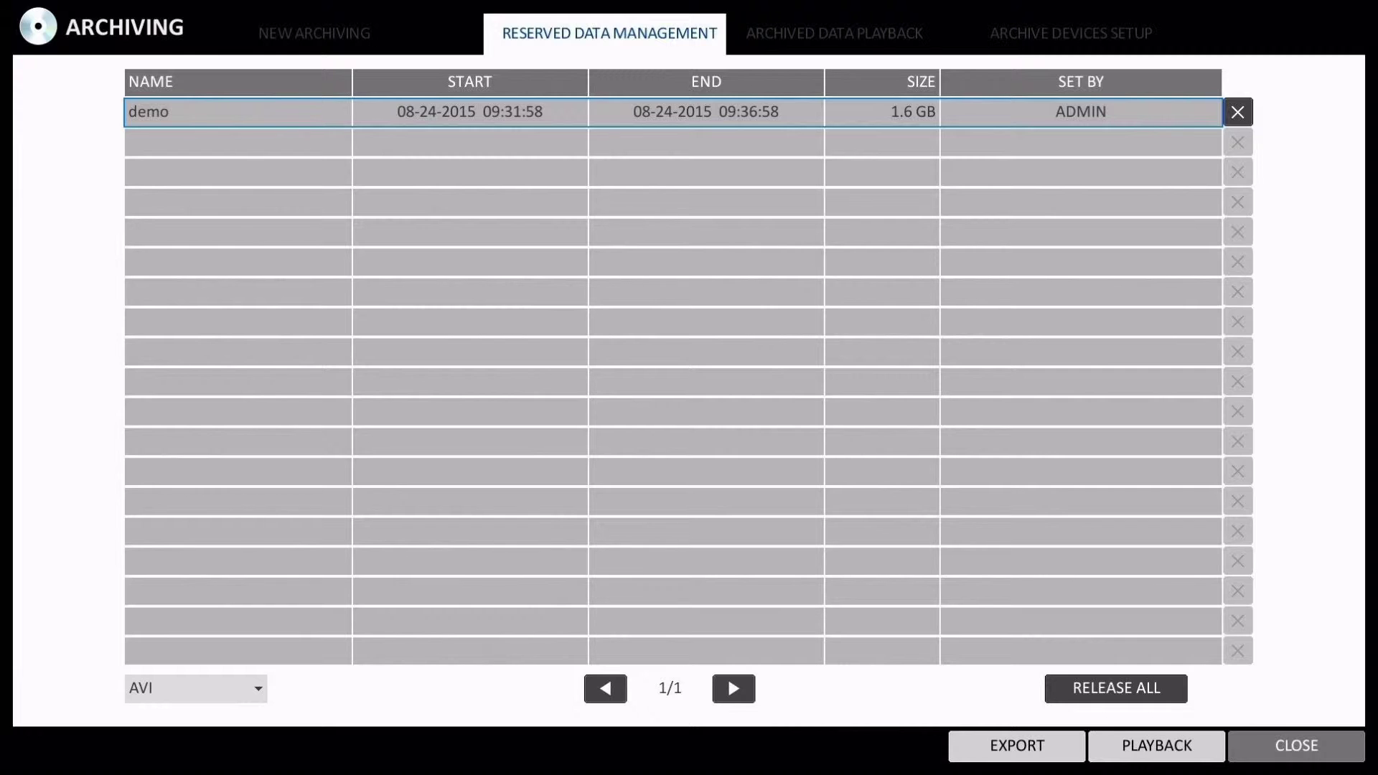
- Try to delete the demo reservation from the reserved data list
key(Return)
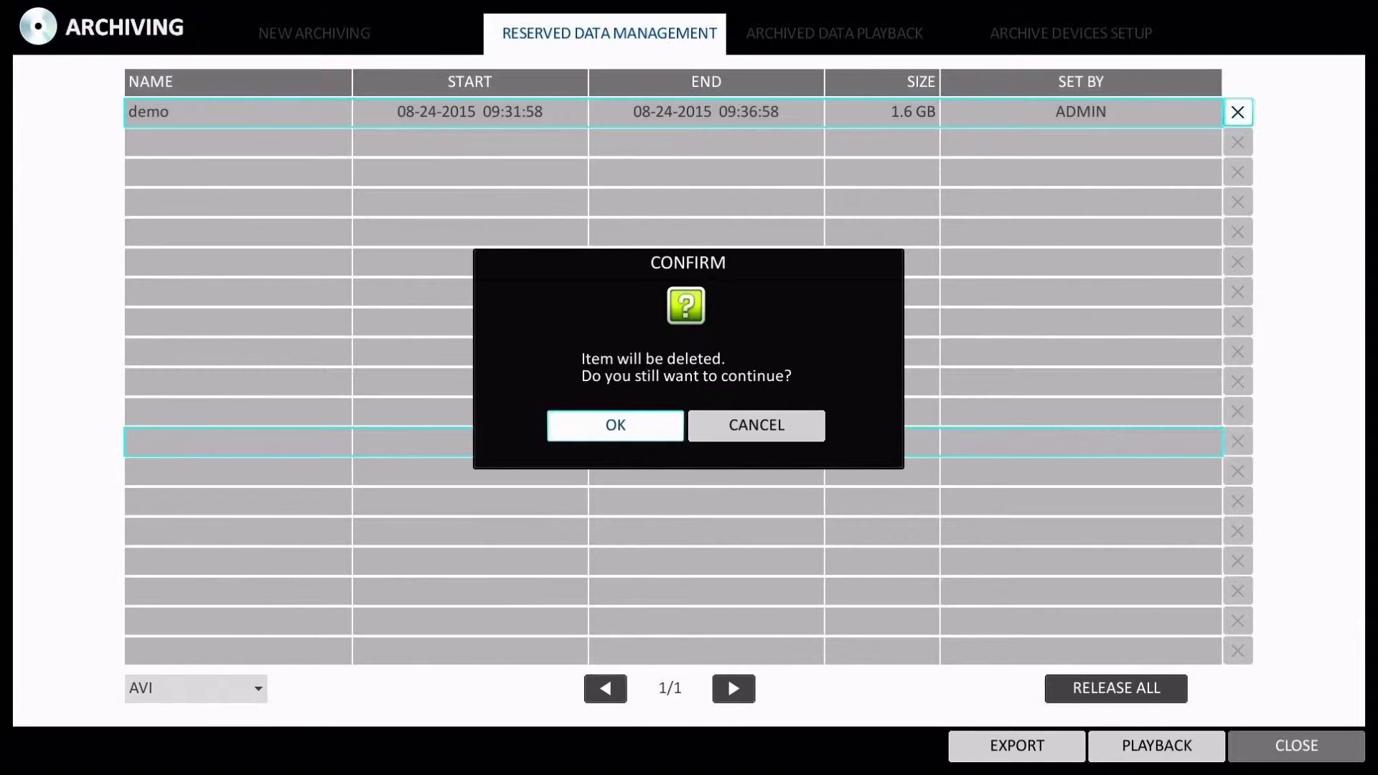
key(Return)
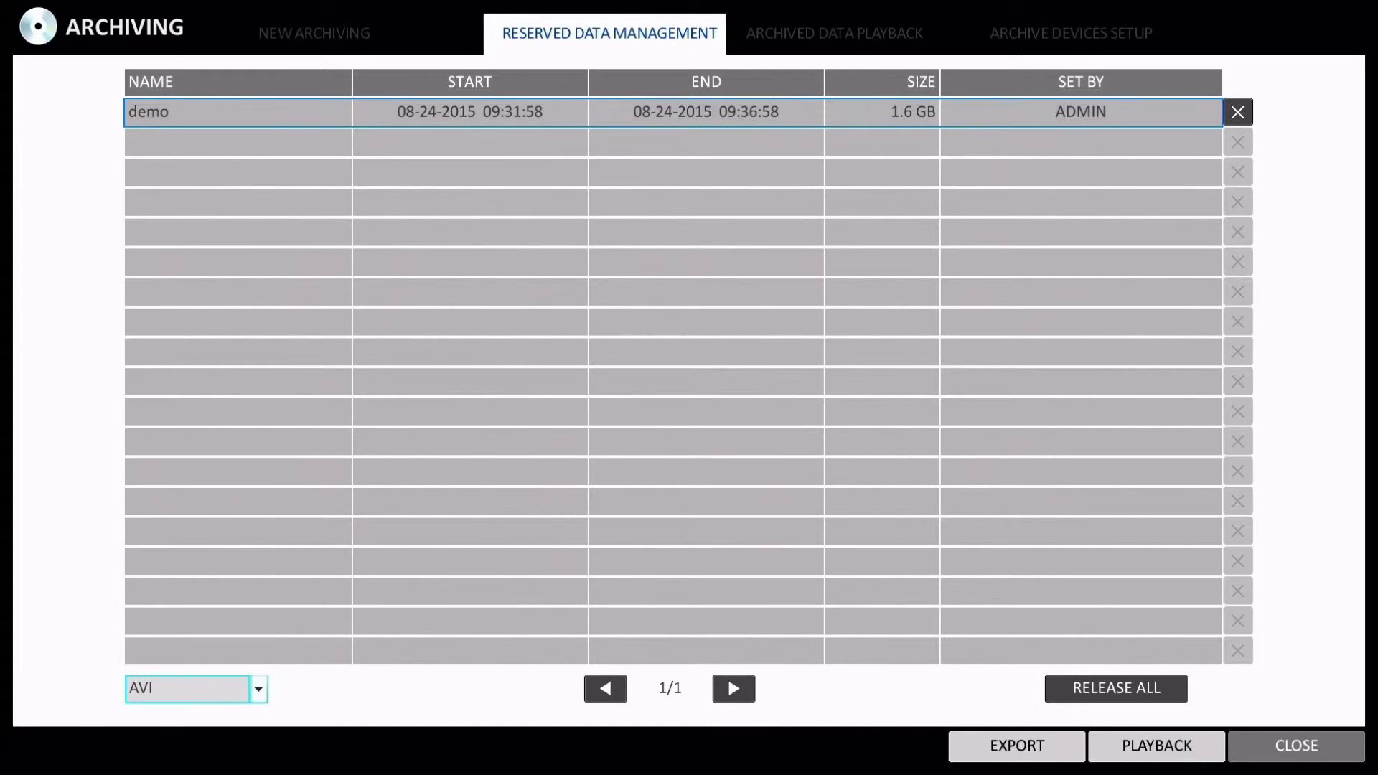
- Check the data type choices for the reserved data list and try to release all entries on the page
click(258, 689)
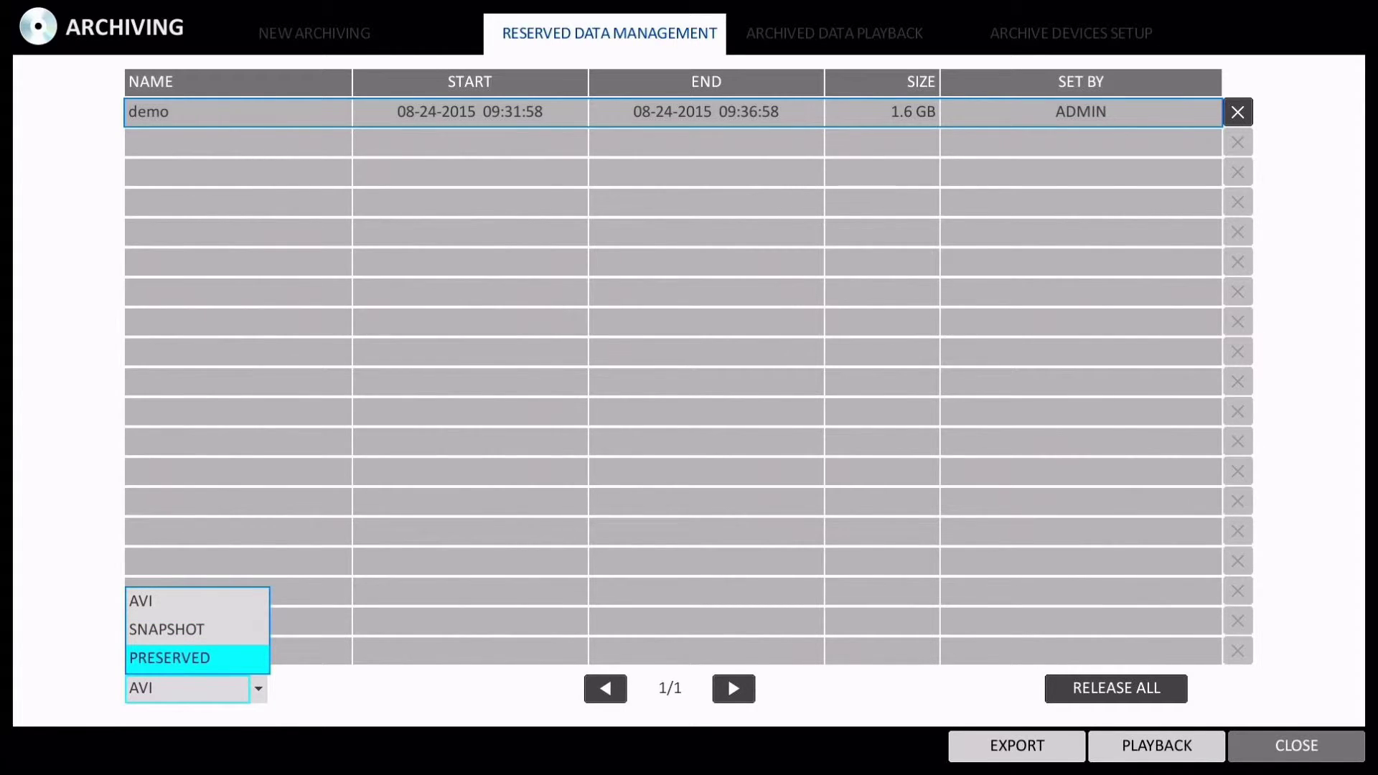
key(Escape)
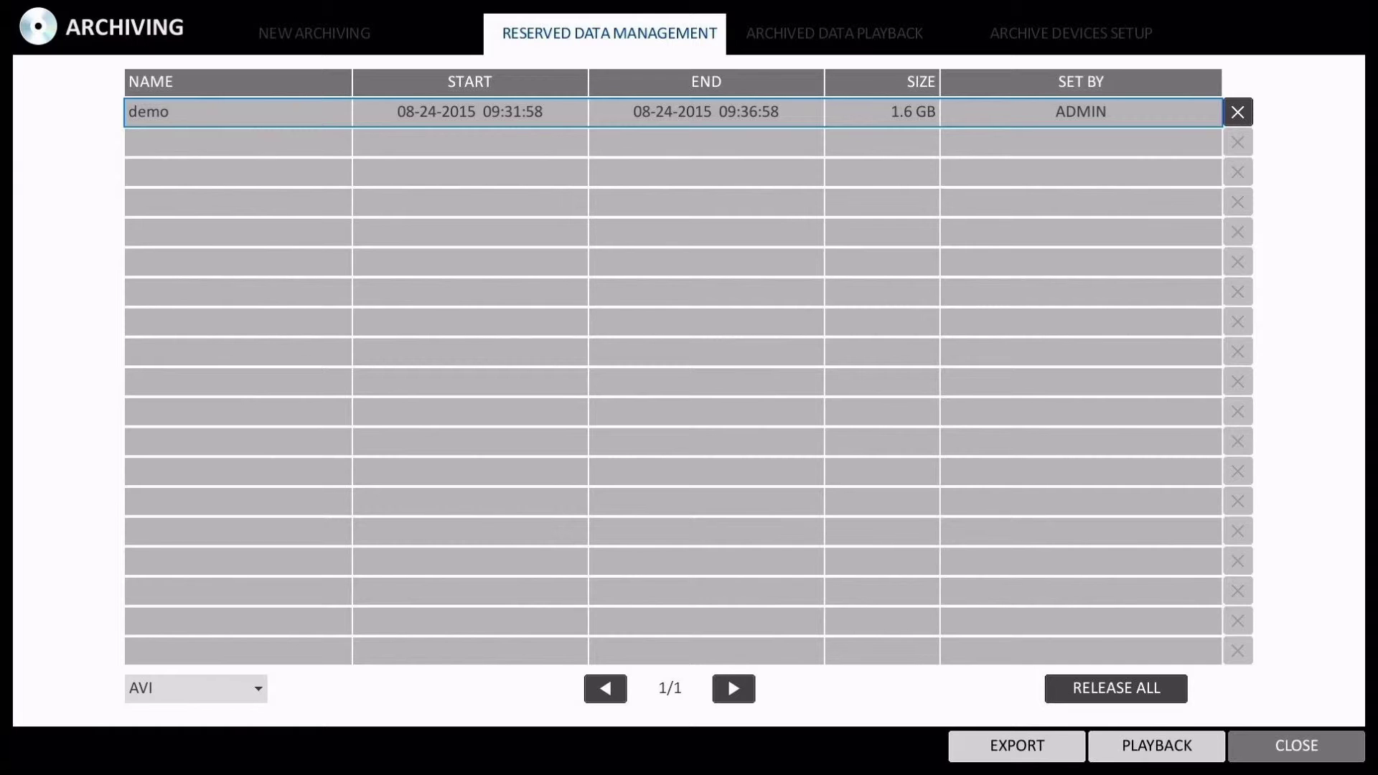
key(Return)
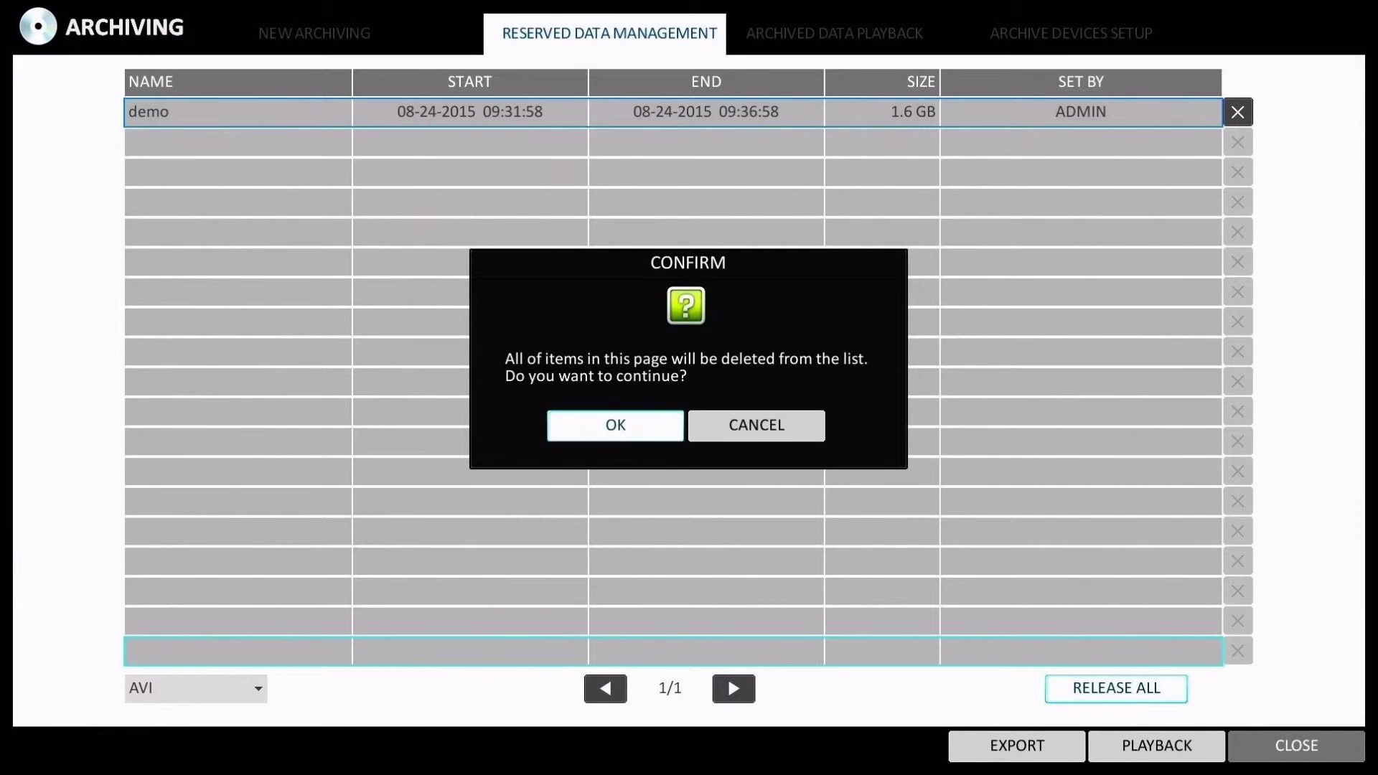
key(Return)
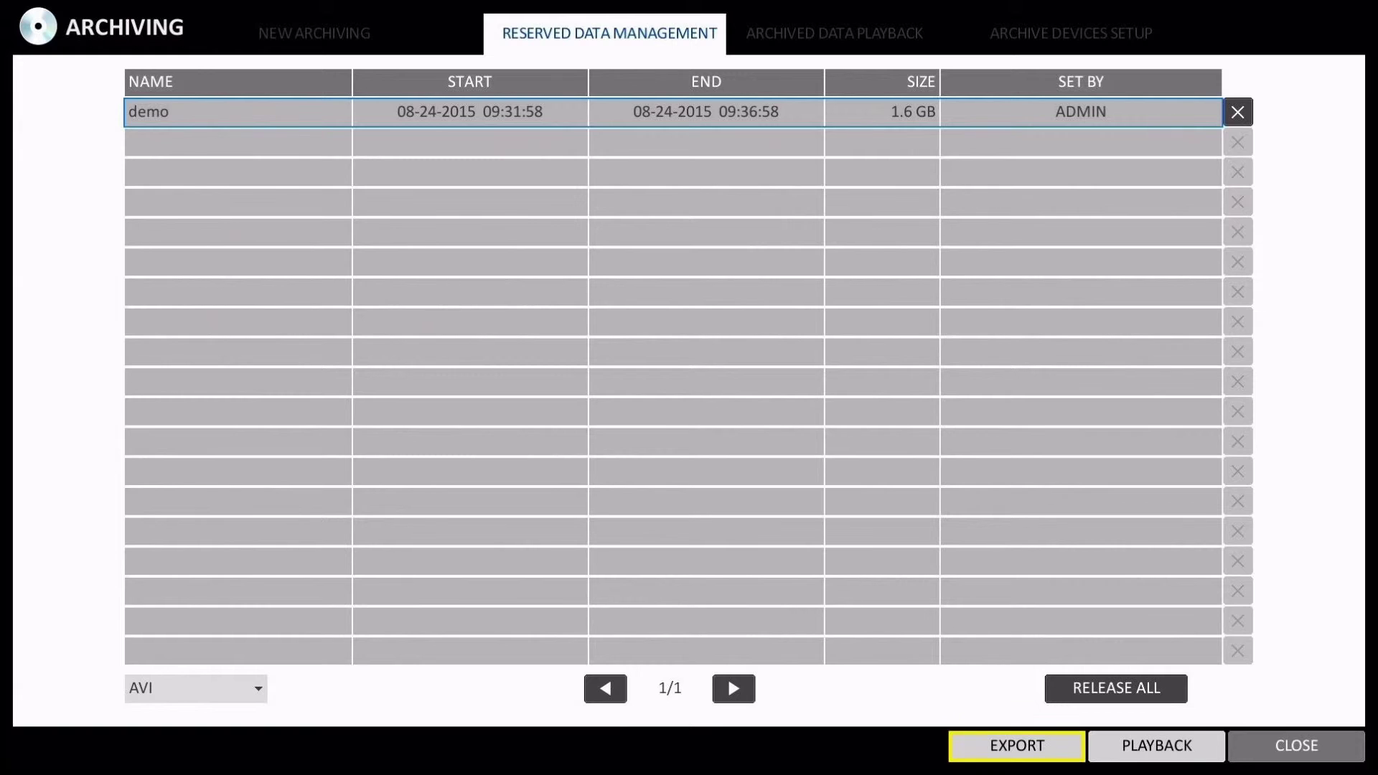
- Open the export settings for the demo reservation and examine the available device names and data formats
key(Return)
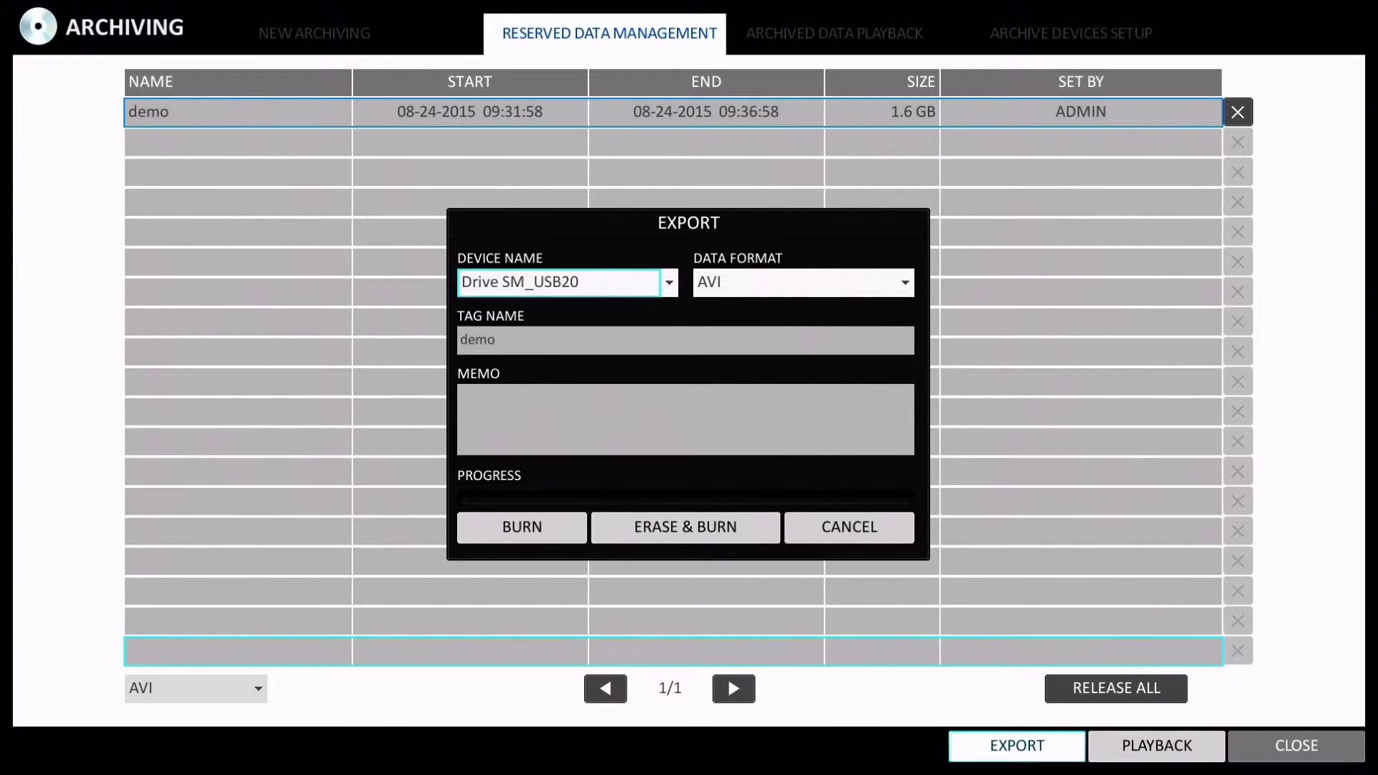
key(Return)
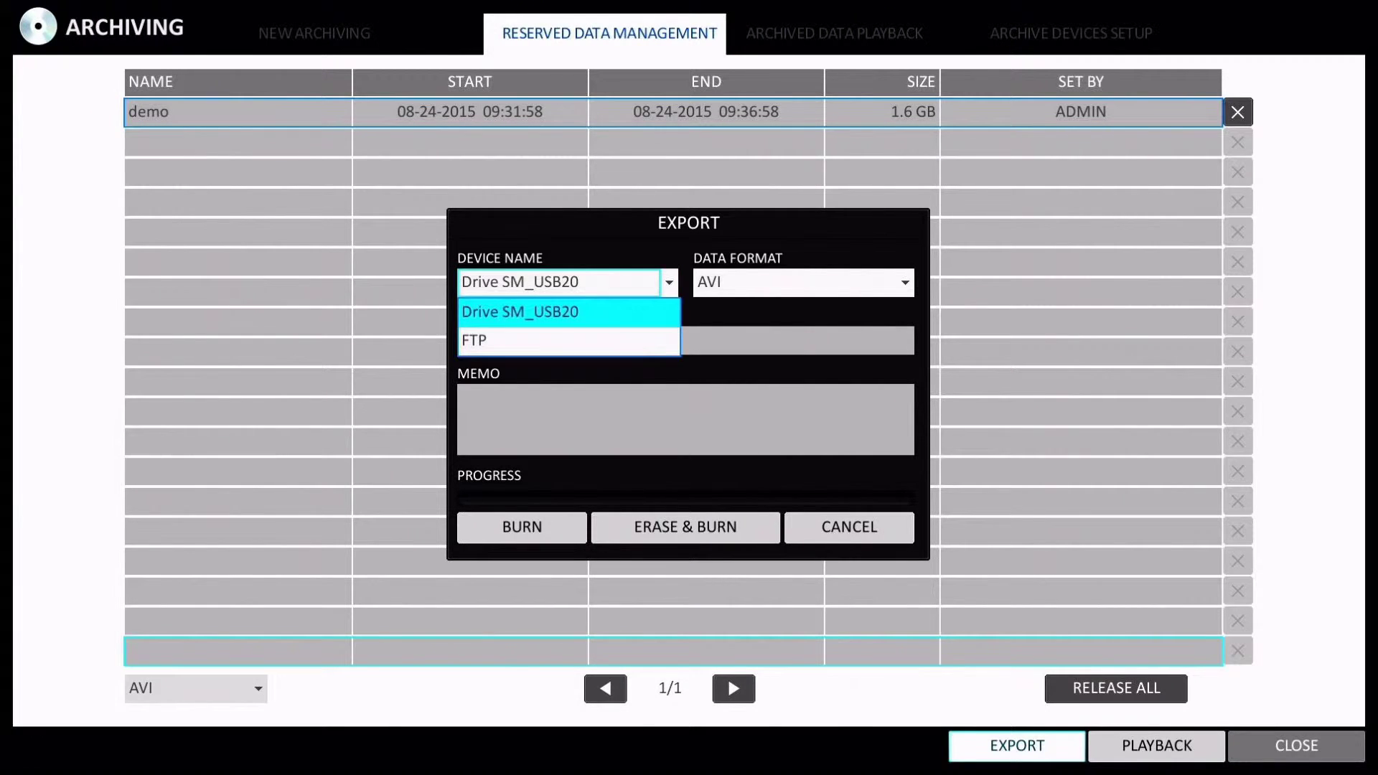
key(Down)
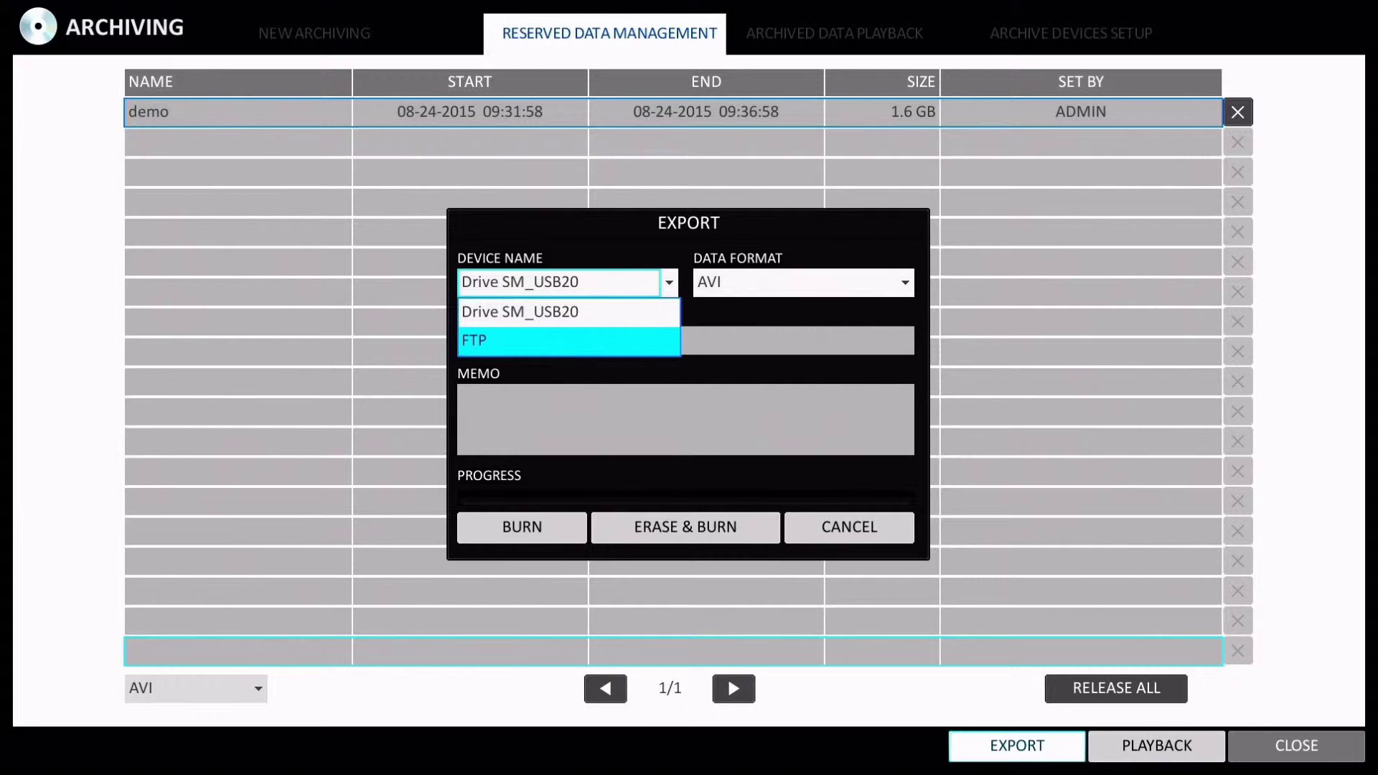
key(Escape)
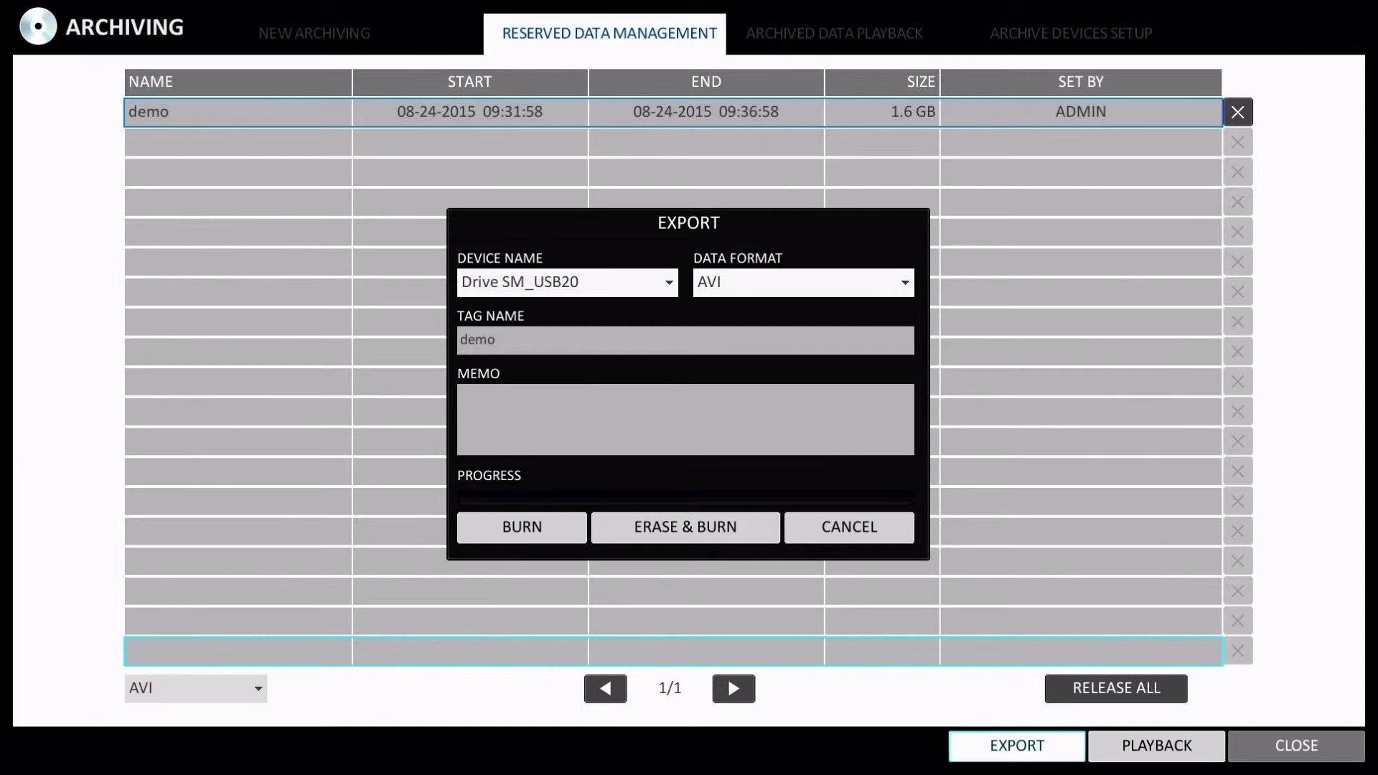
key(Return)
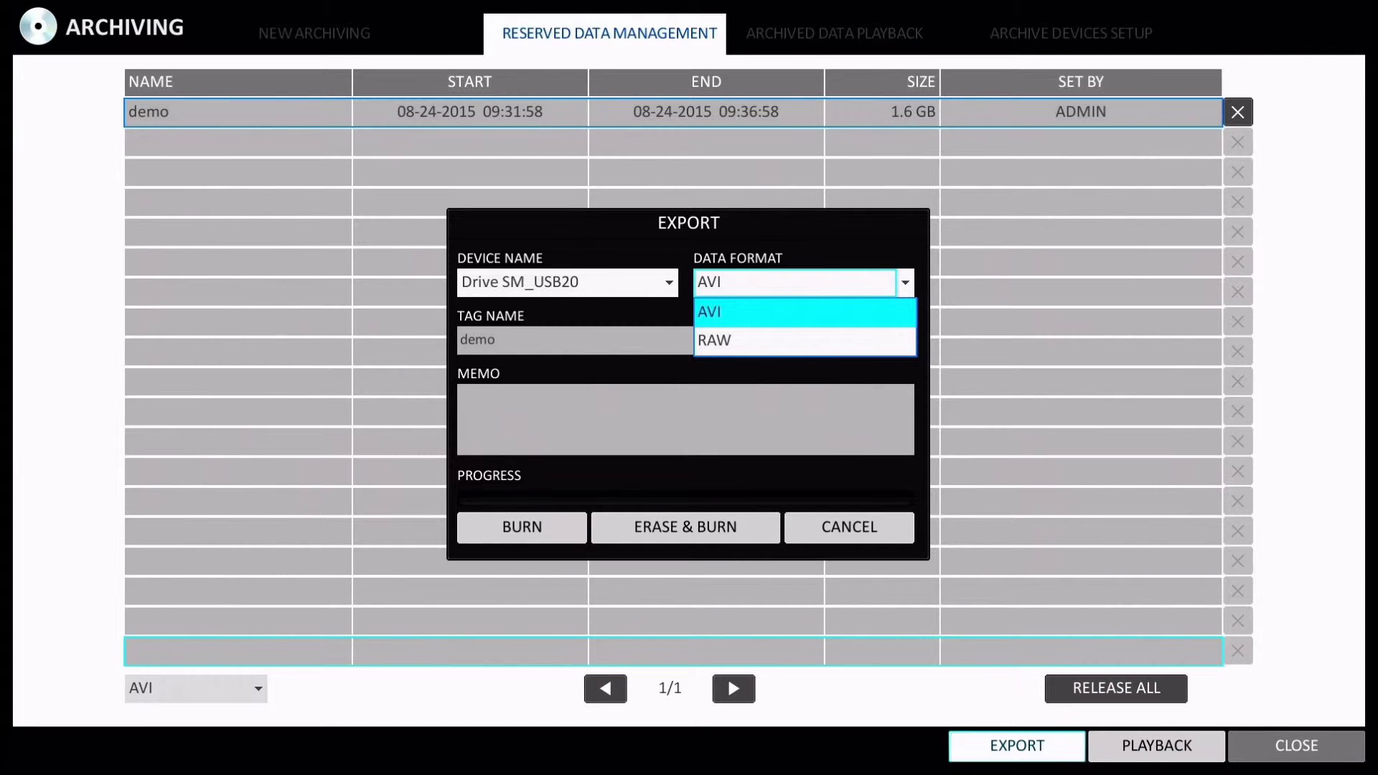
key(Down)
key(Escape)
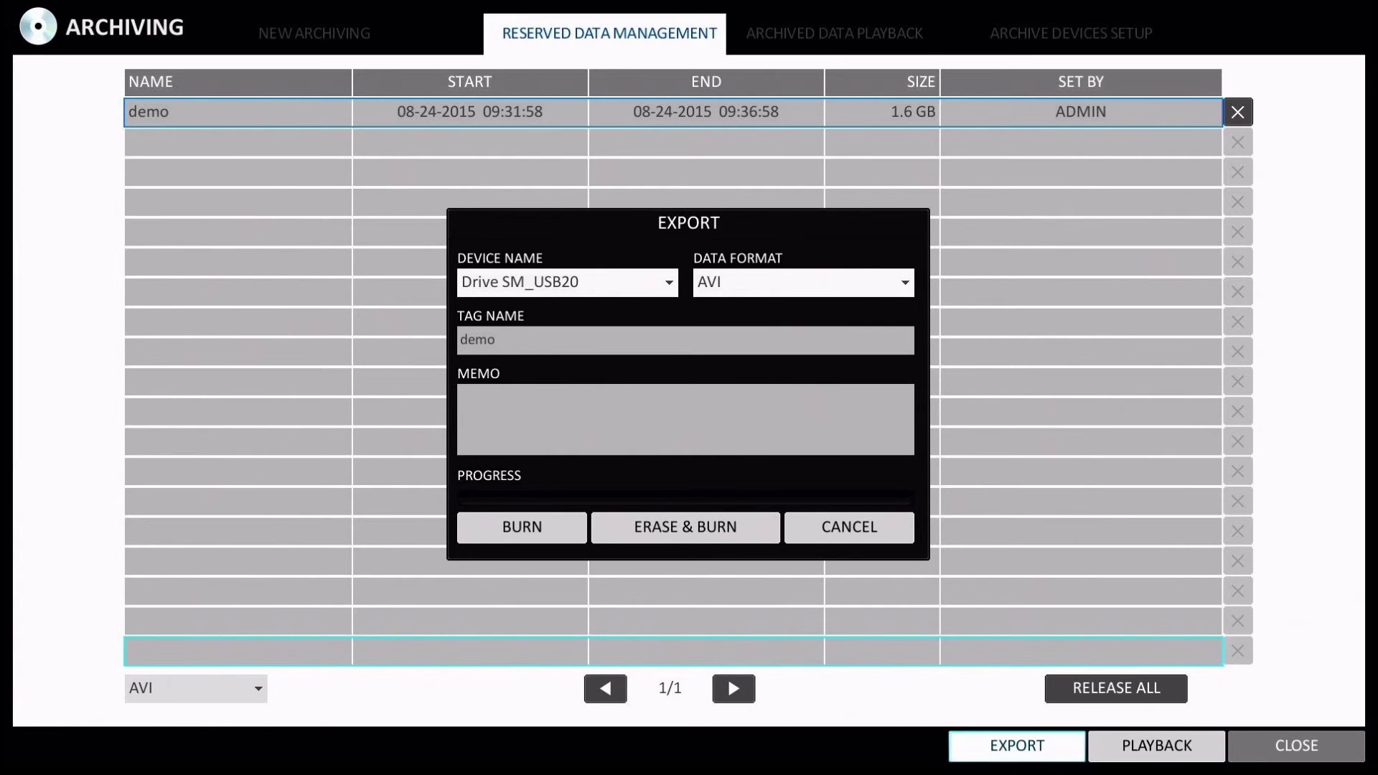
- Play back the reserved demo recording, and return through the archiving screen to the live camera view
key(Return)
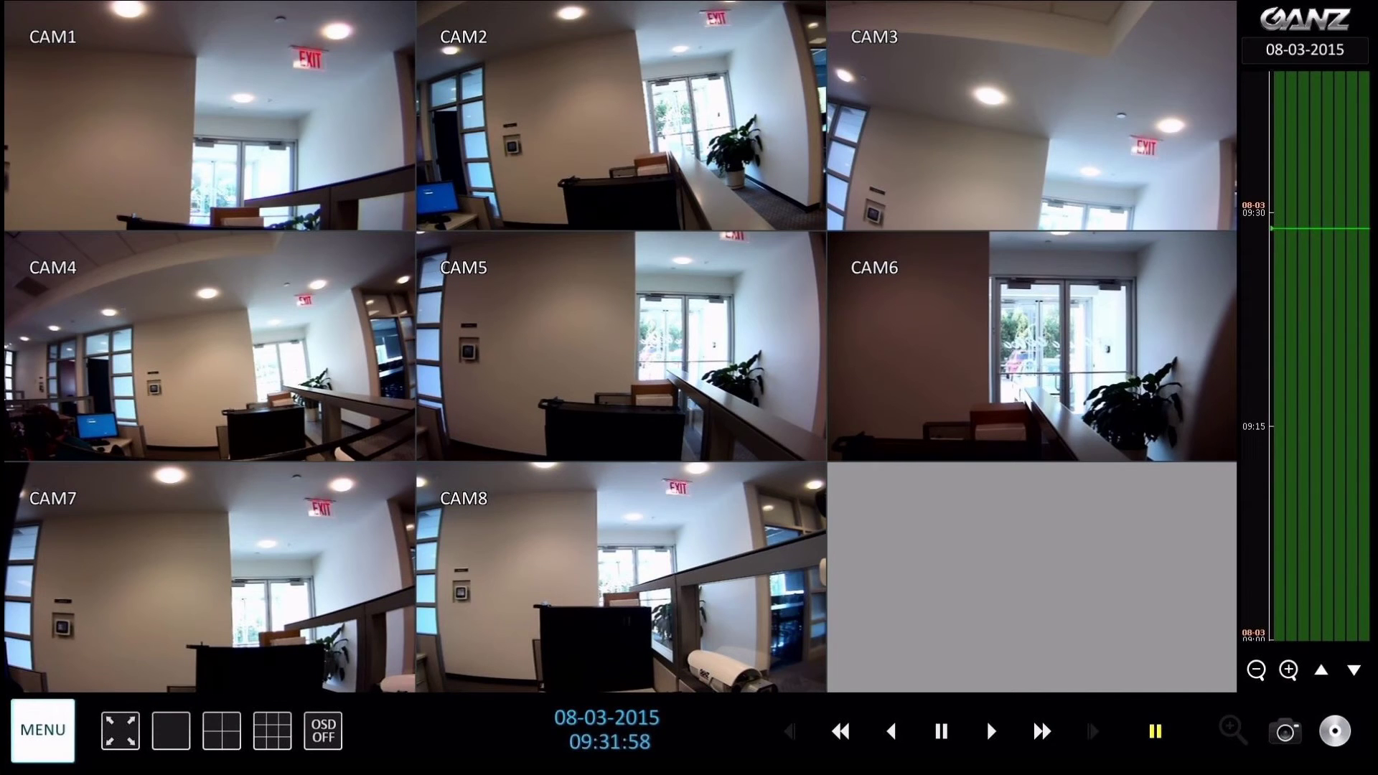
key(Return)
key(Up)
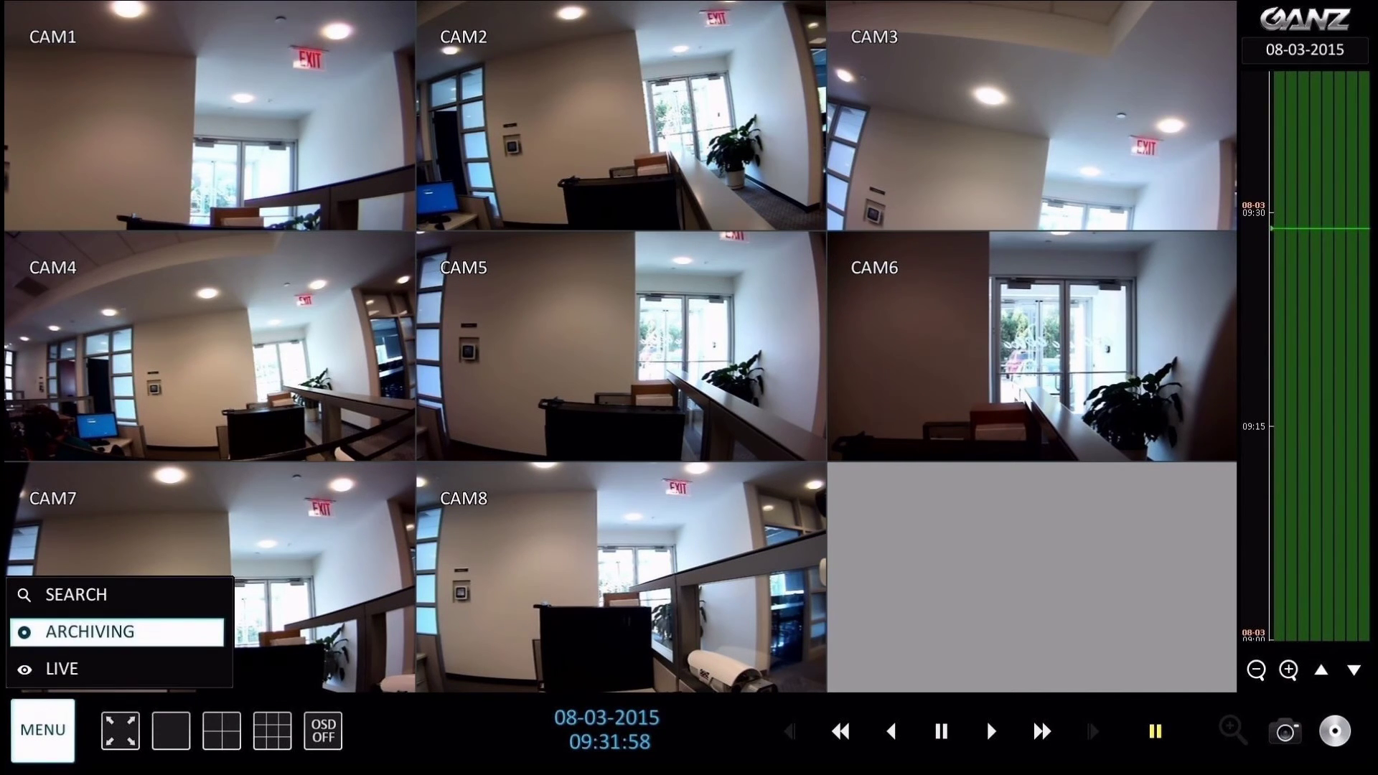
key(Return)
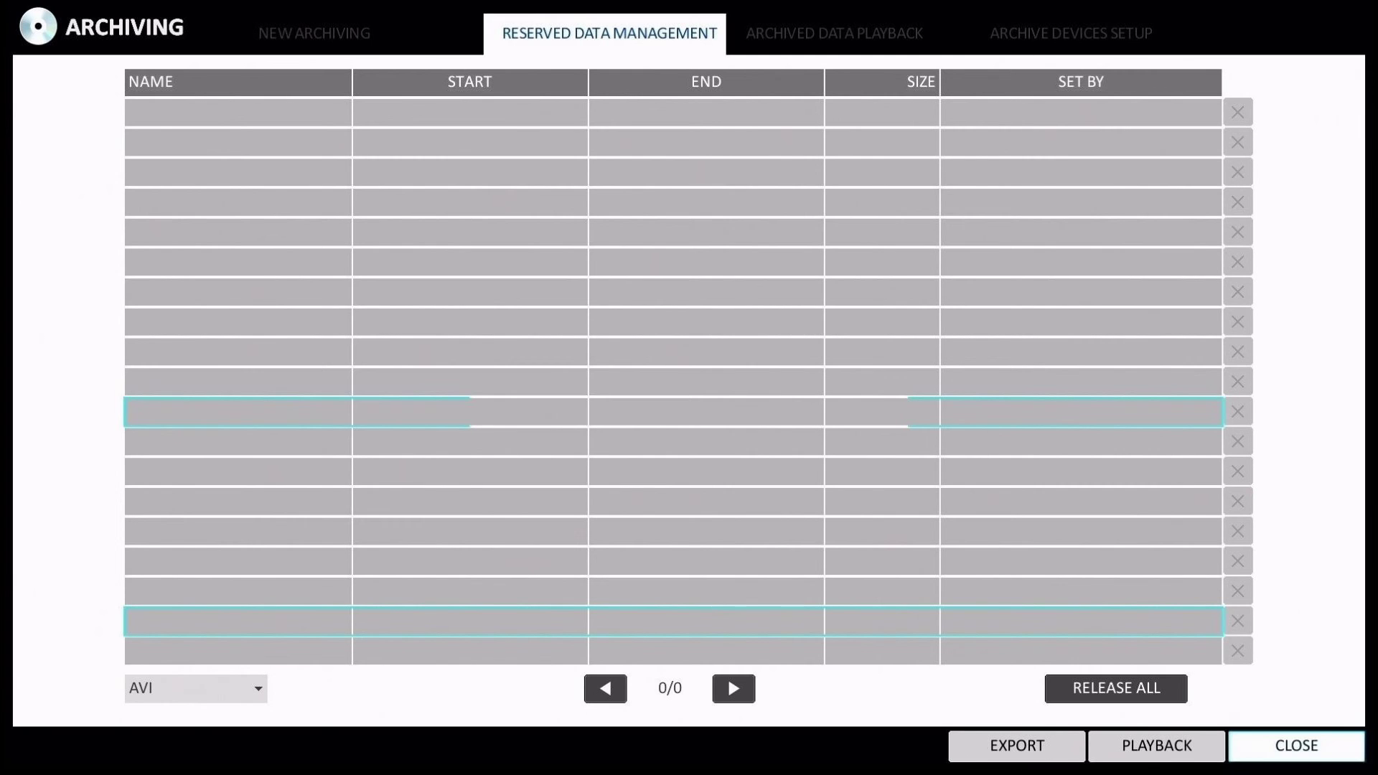
key(Return)
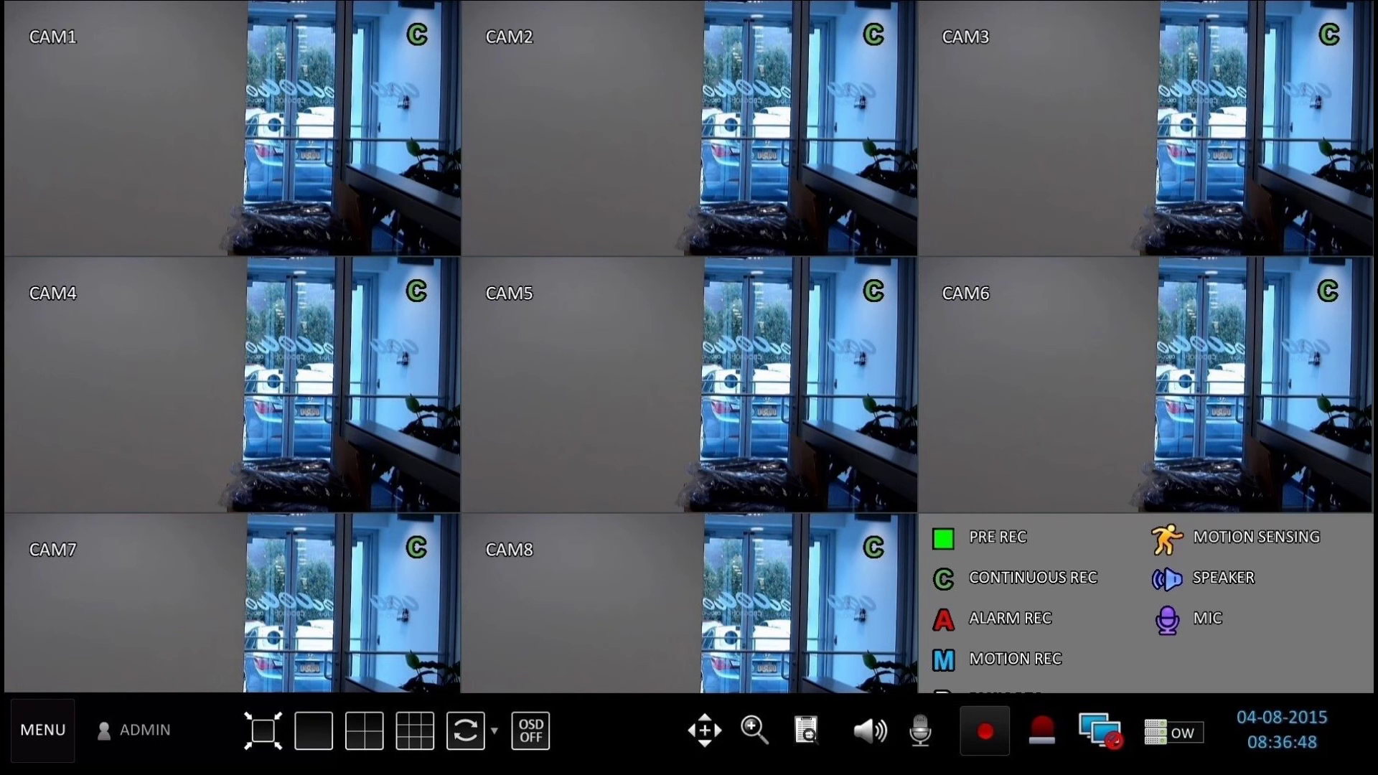